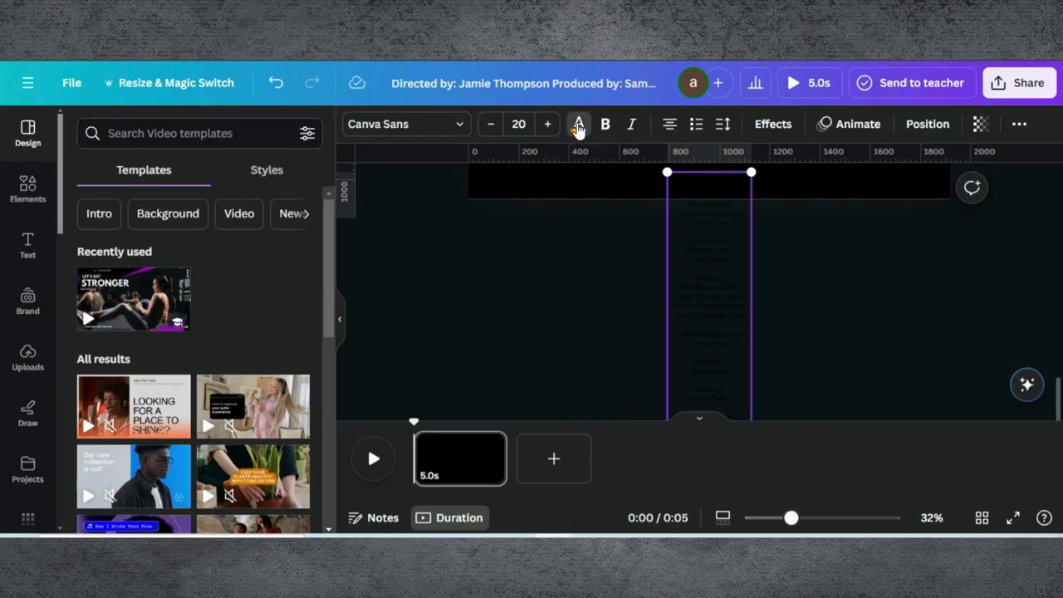
Step: Change the credits text color to white
click(298, 419)
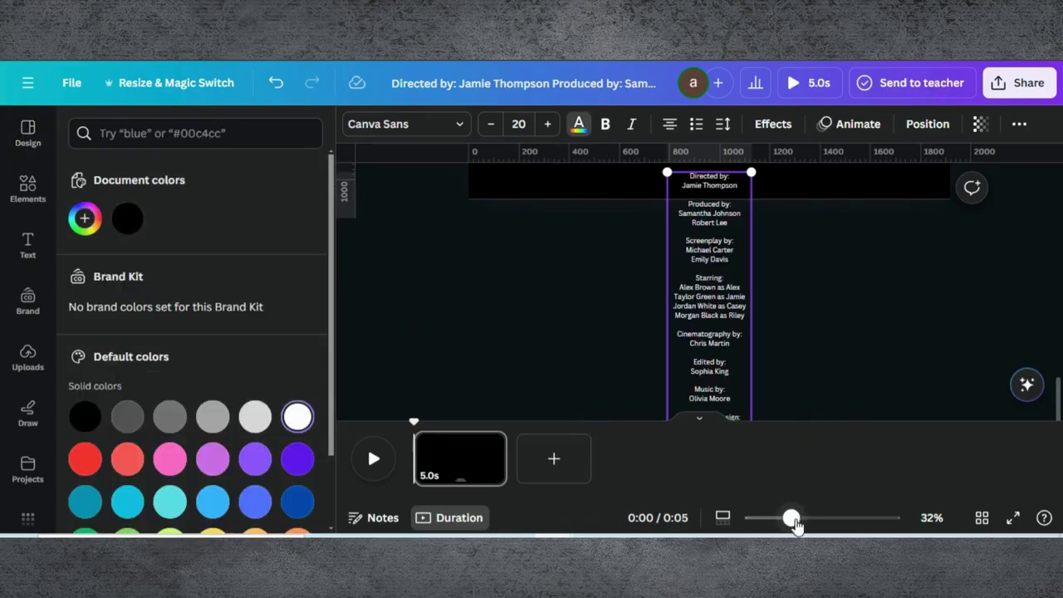
drag(795, 523, 764, 524)
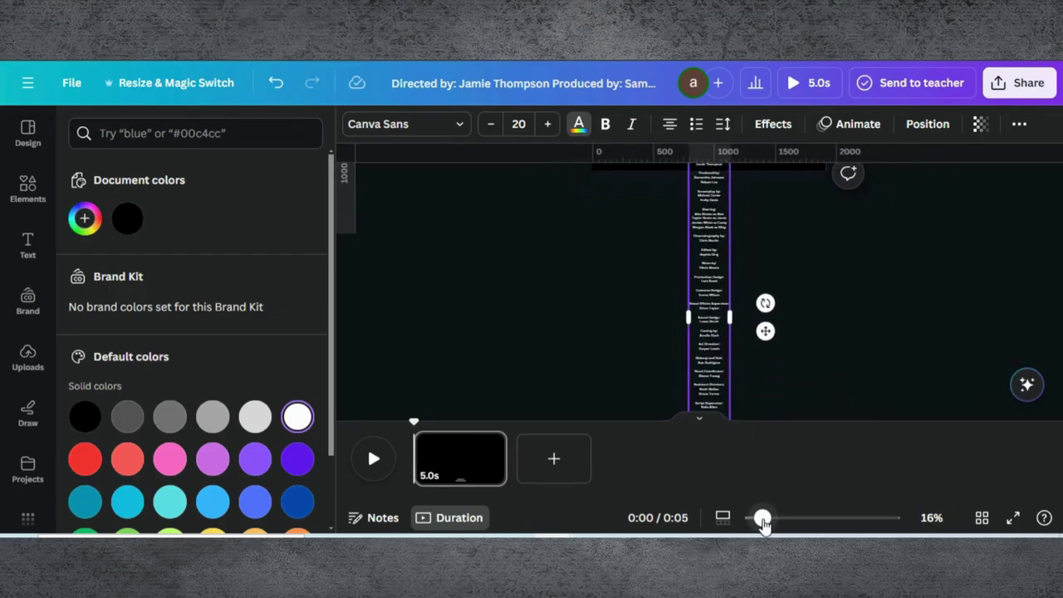
scroll(781, 272, up, 3)
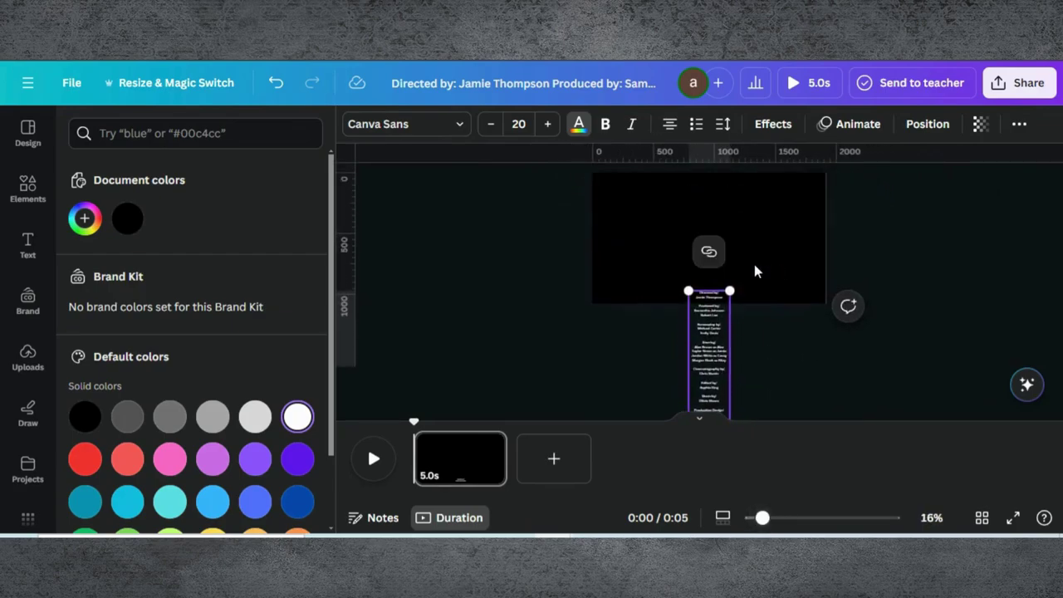
Step: Create a custom animation for the credits text that moves it straight up from the page's lower edge past its upper edge
click(851, 124)
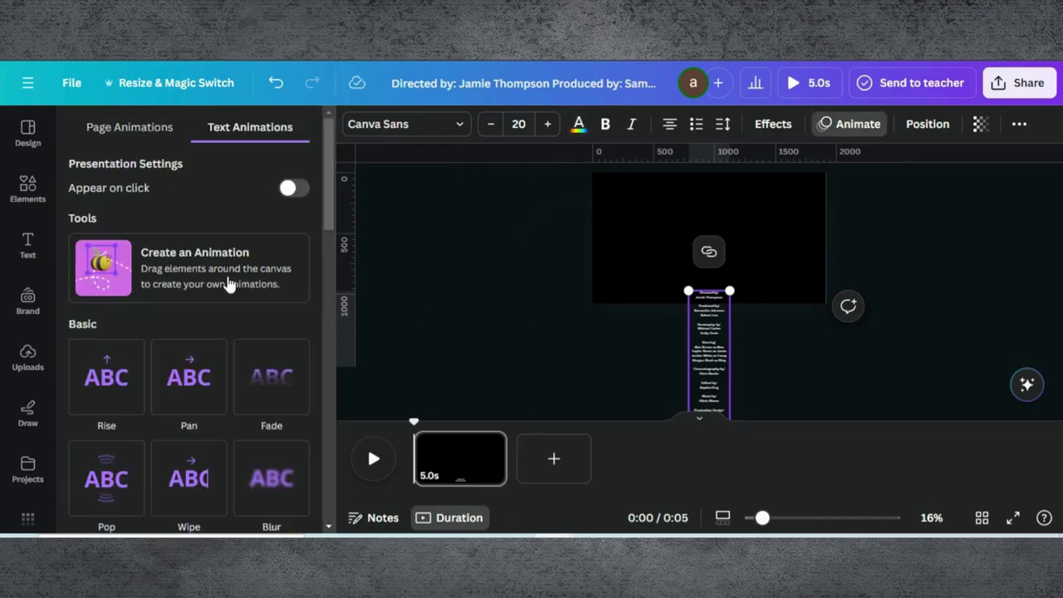
click(742, 264)
click(711, 353)
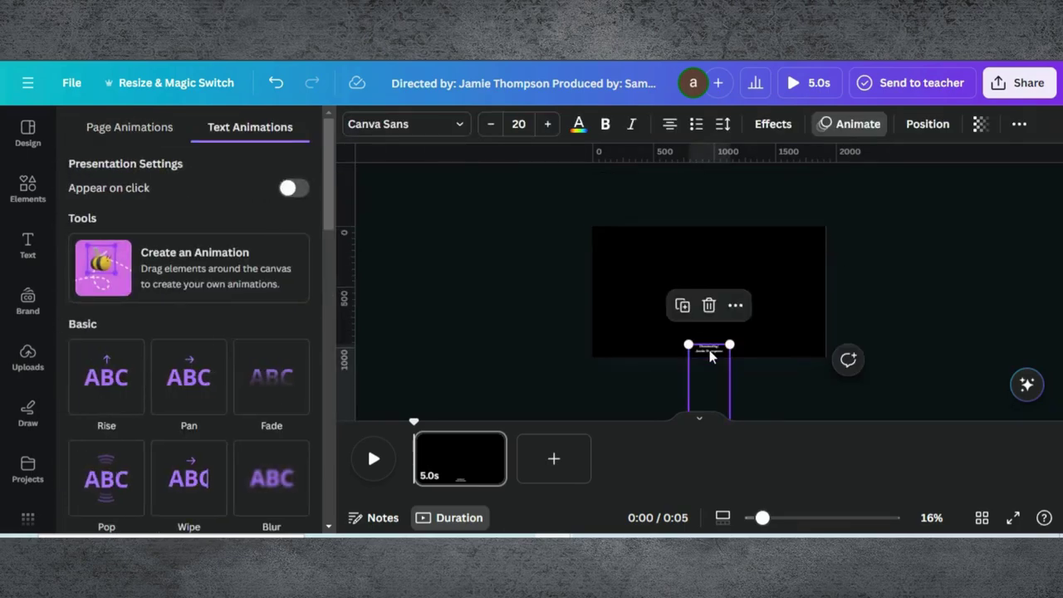
drag(710, 354, 710, 349)
click(240, 262)
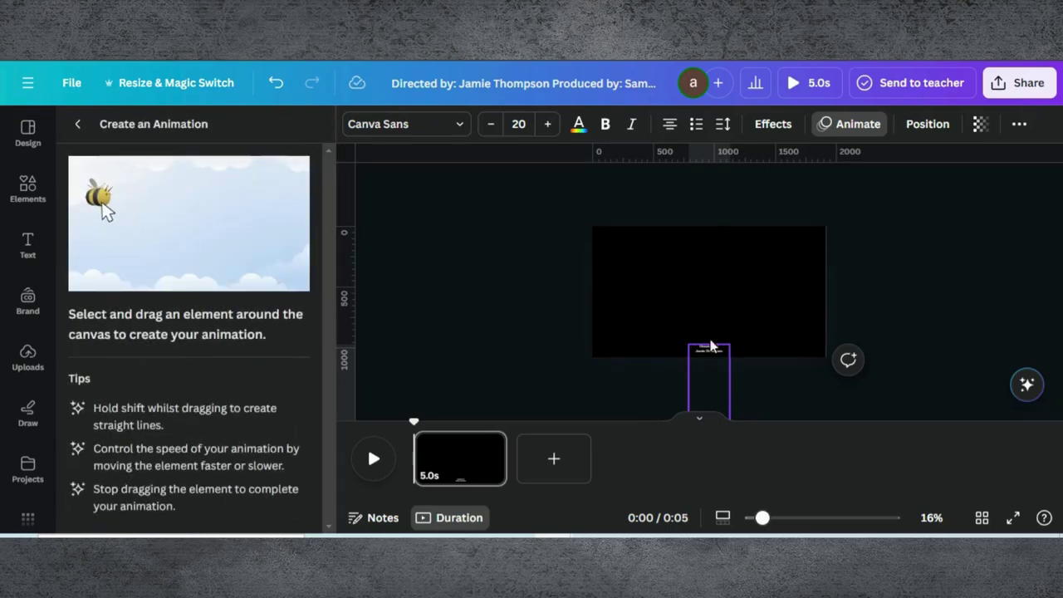
drag(763, 518, 746, 518)
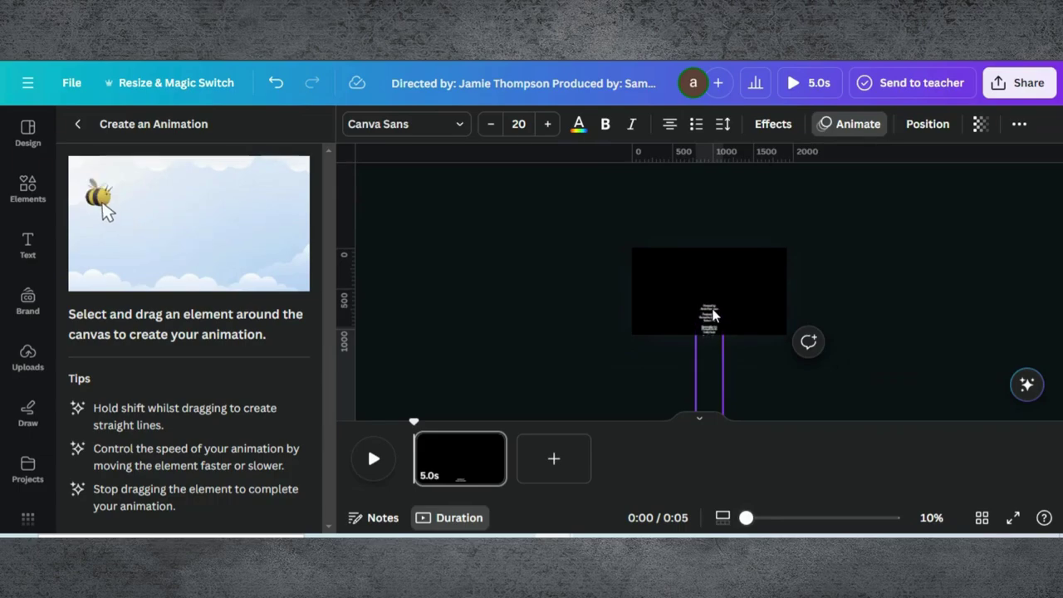
drag(712, 301, 704, 193)
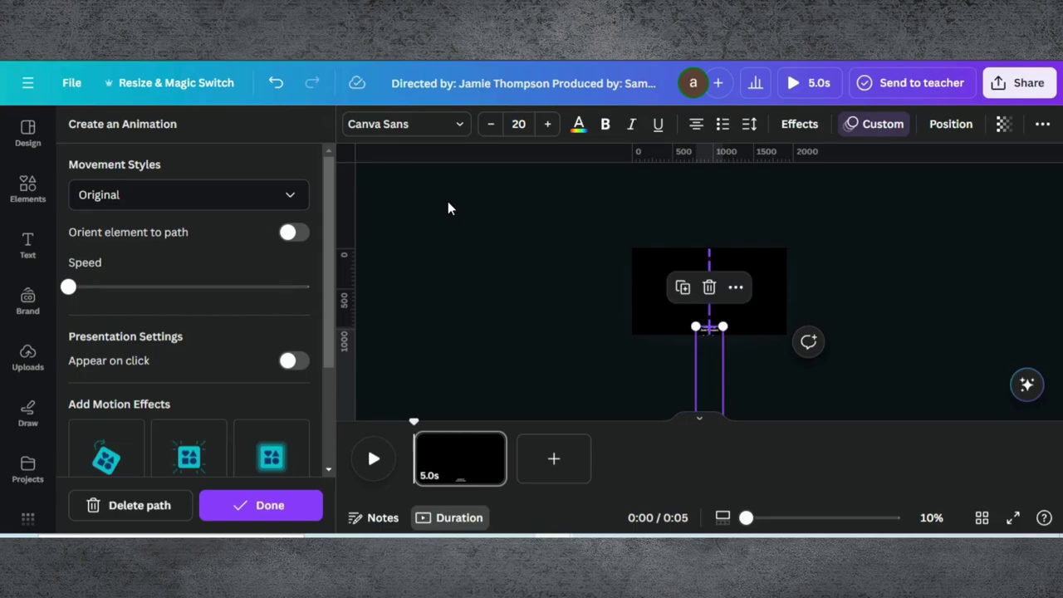
Step: Set the credits animation's movement style to Steady and finish the animation
click(295, 200)
click(155, 307)
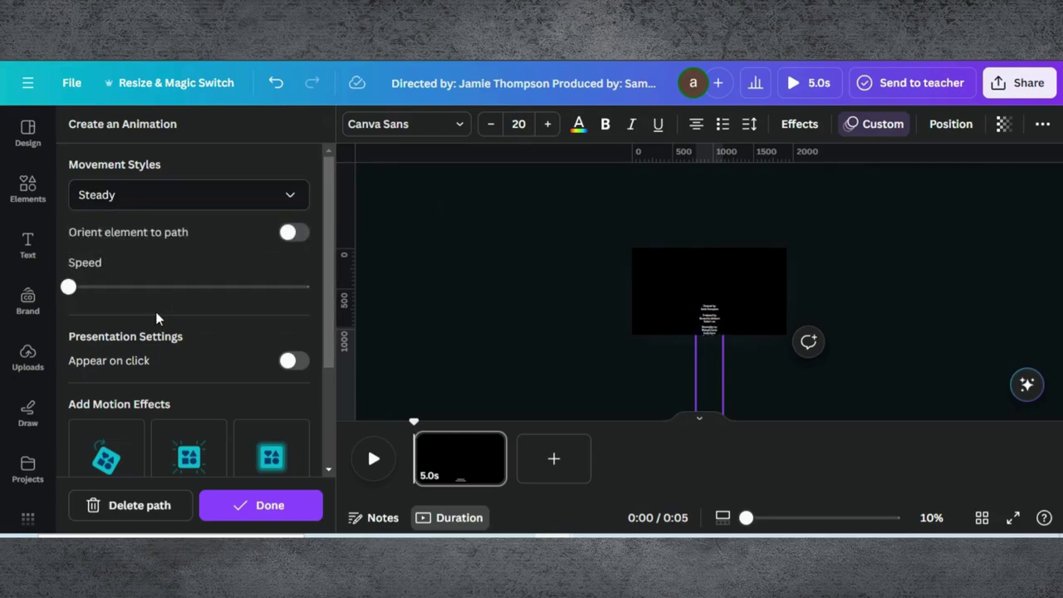
scroll(202, 351, down, 2)
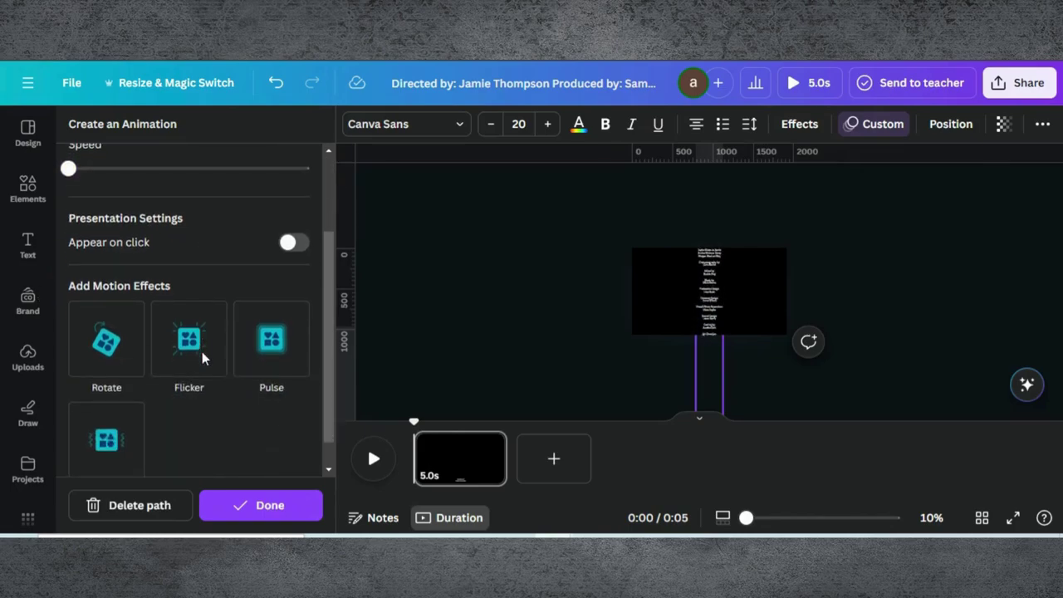
scroll(201, 351, down, 1)
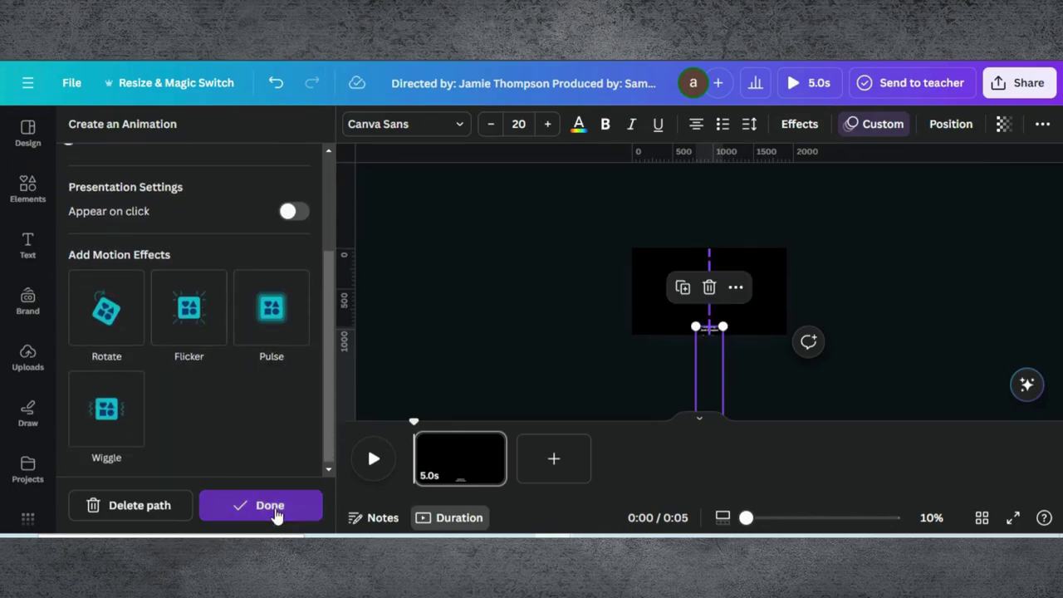
click(274, 508)
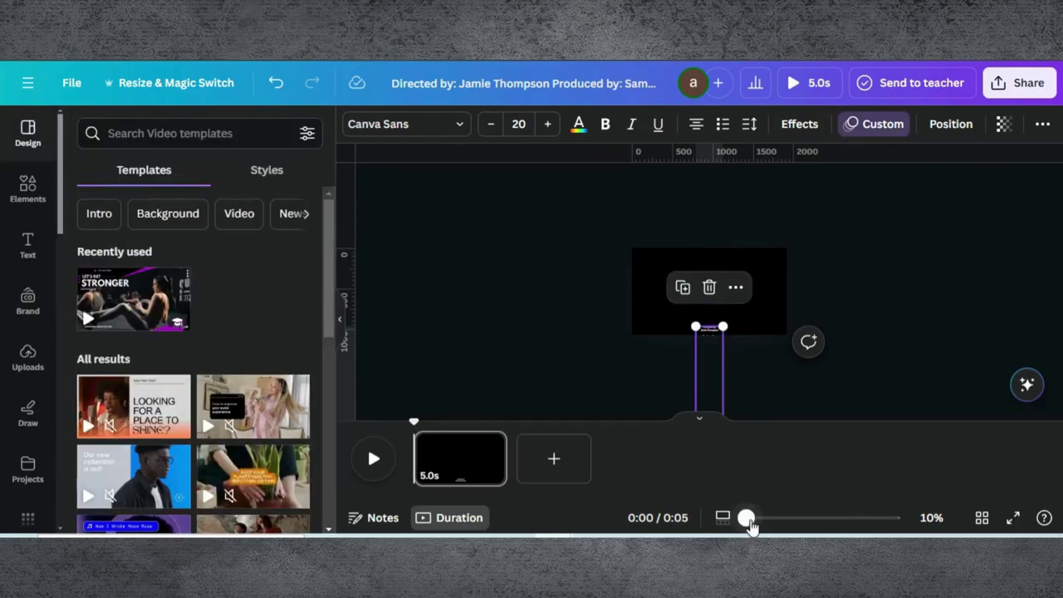
Step: Set the page's duration to 15 seconds
drag(747, 519, 765, 518)
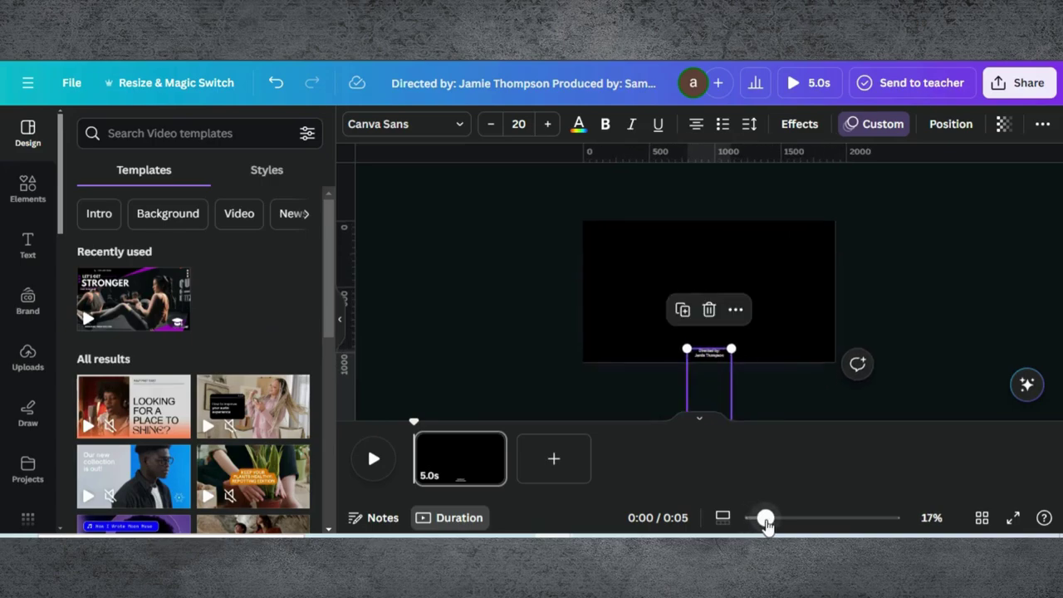
click(489, 469)
click(499, 125)
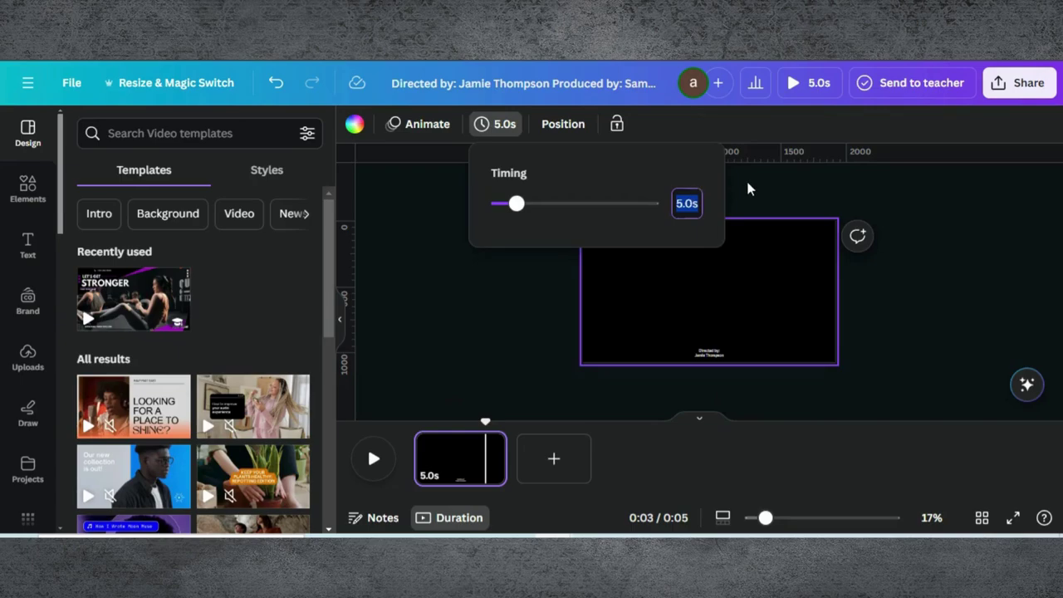
text(25)
key(Return)
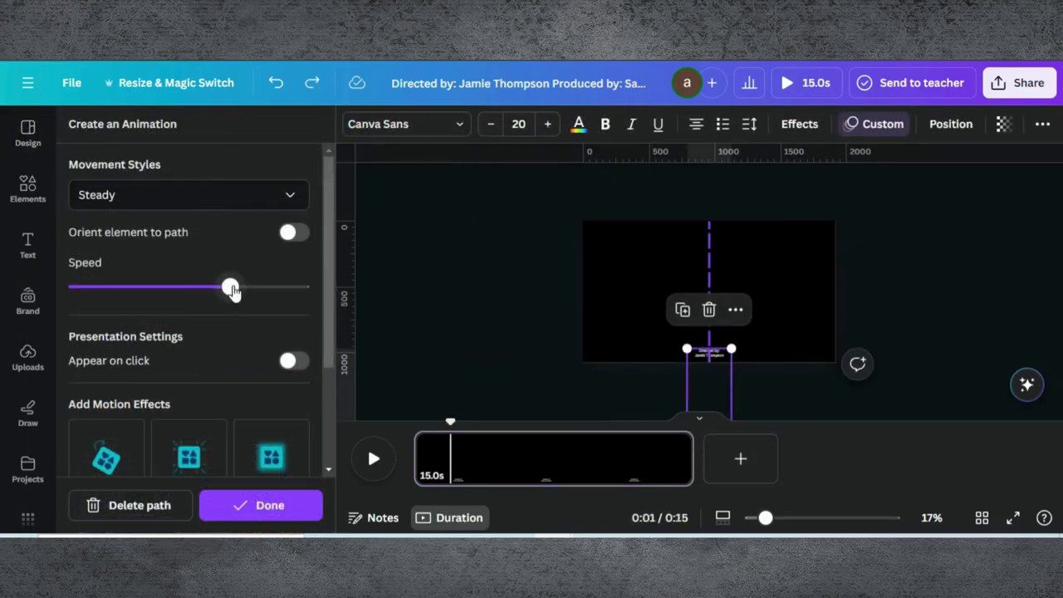
Step: Reduce the credits animation to its slowest speed and play the video to check the scroll
drag(232, 290, 55, 295)
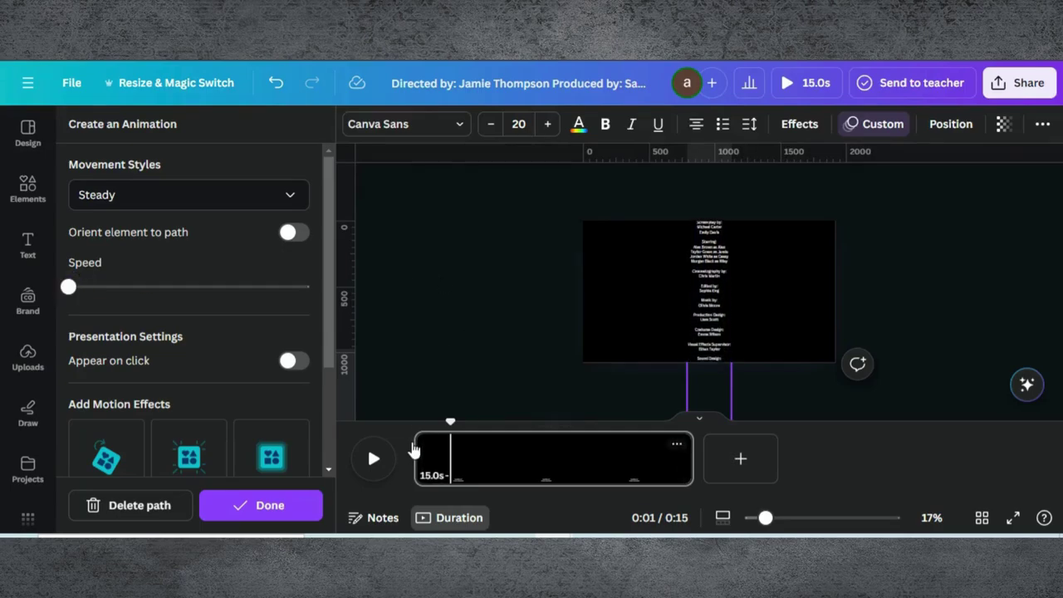
click(374, 459)
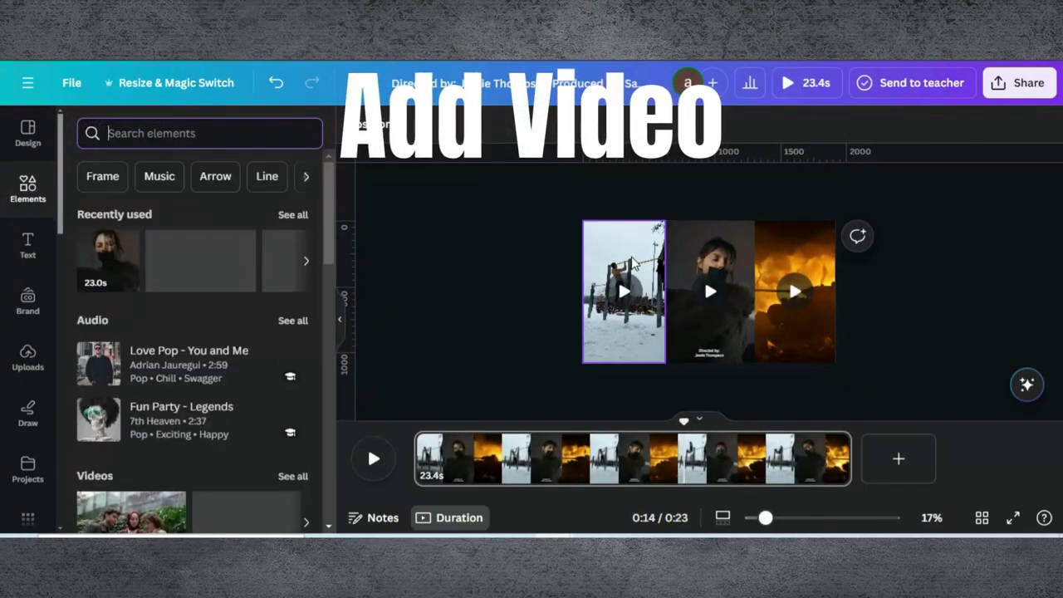
Step: Play the video to review the credits together with the three background clips
click(631, 265)
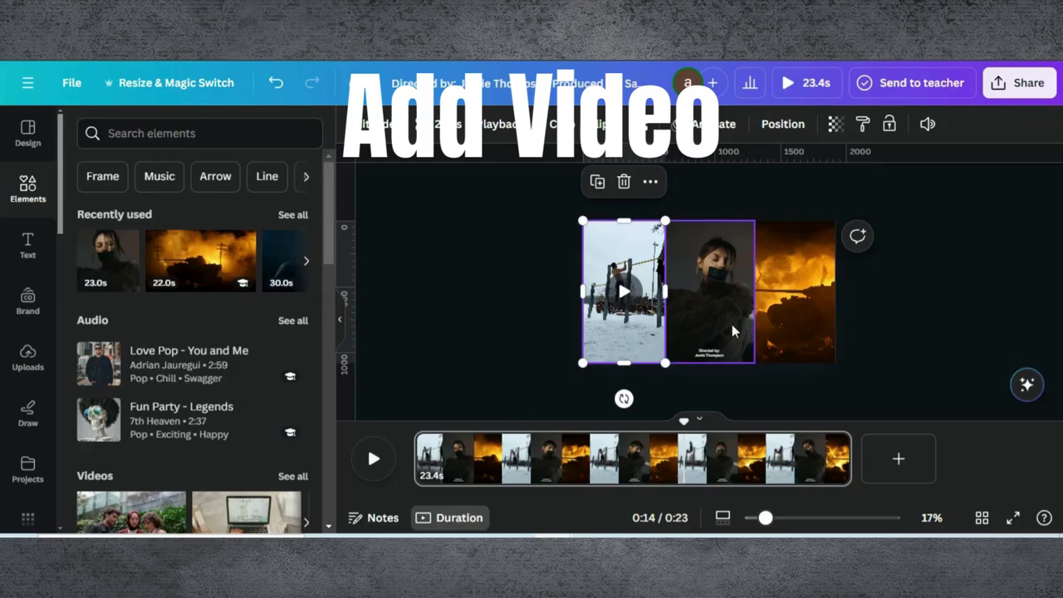
click(372, 462)
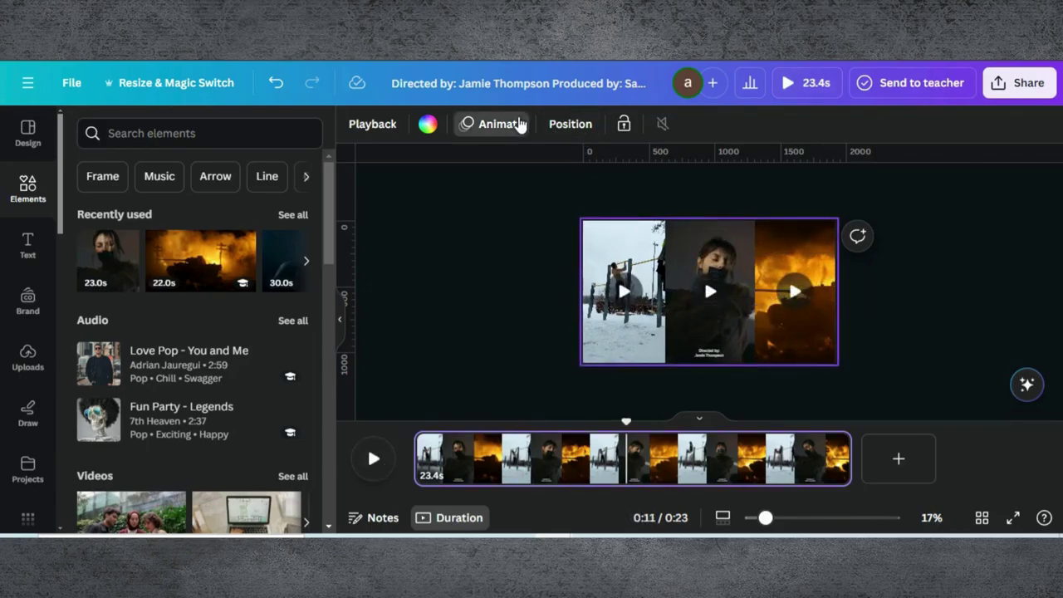
Step: Apply the Fade page animation to all elements and set it to animate on exit
click(520, 124)
scroll(261, 332, down, 6)
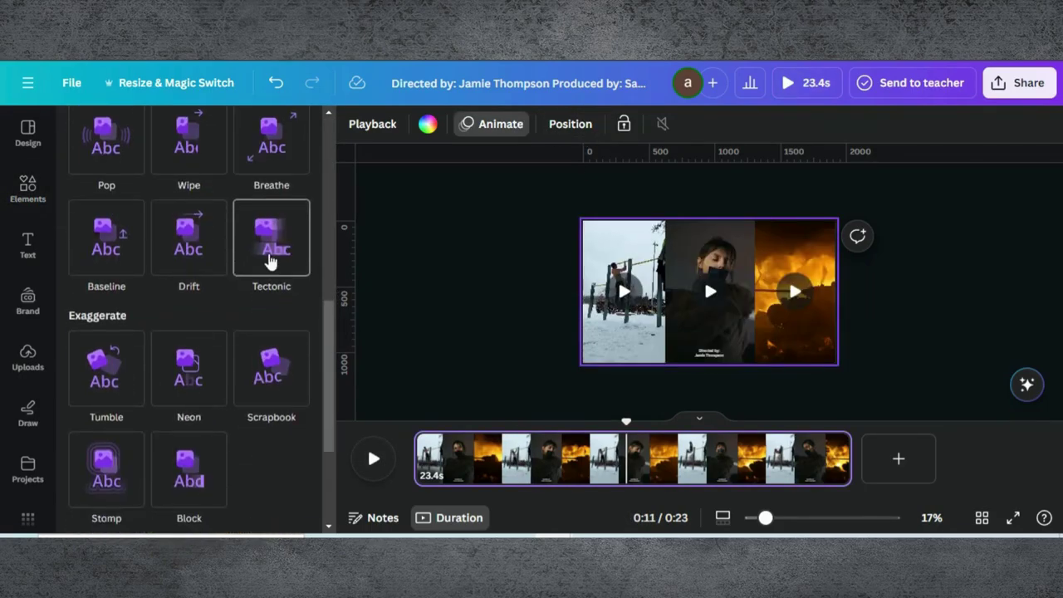
scroll(268, 265, up, 2)
click(286, 205)
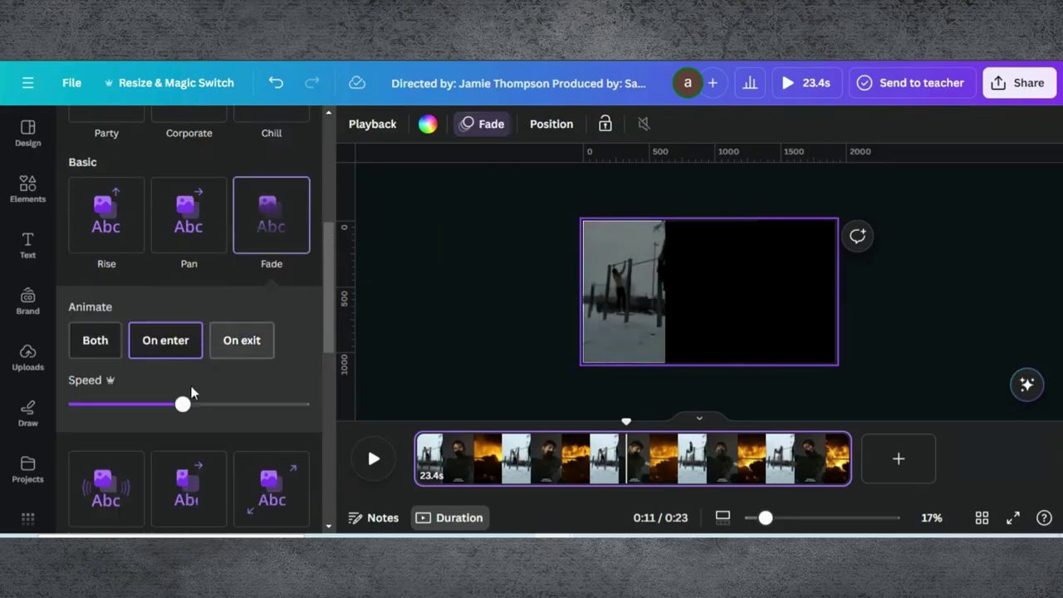
drag(183, 403, 152, 406)
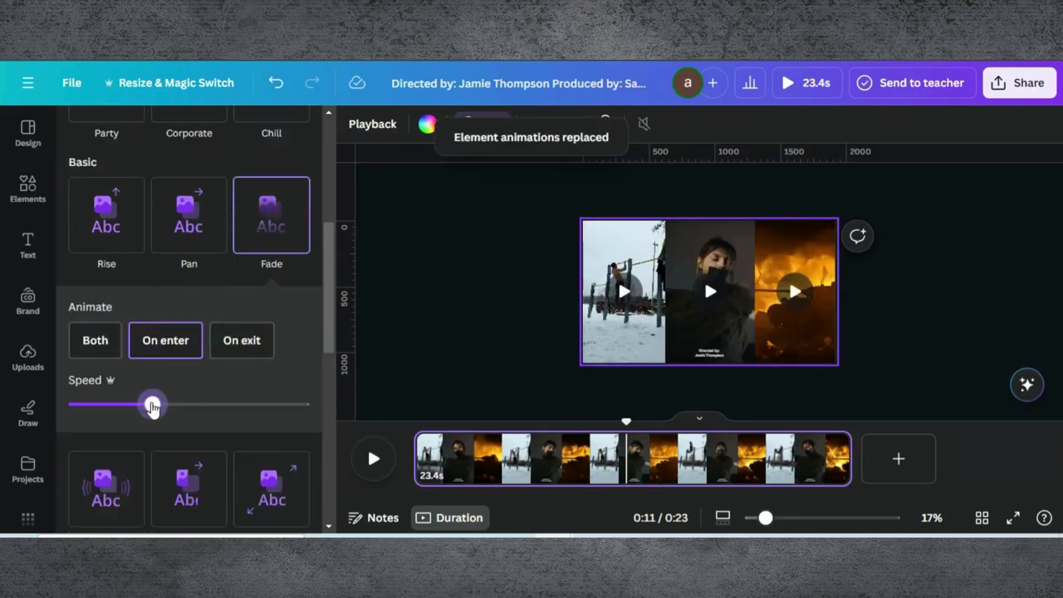
click(251, 340)
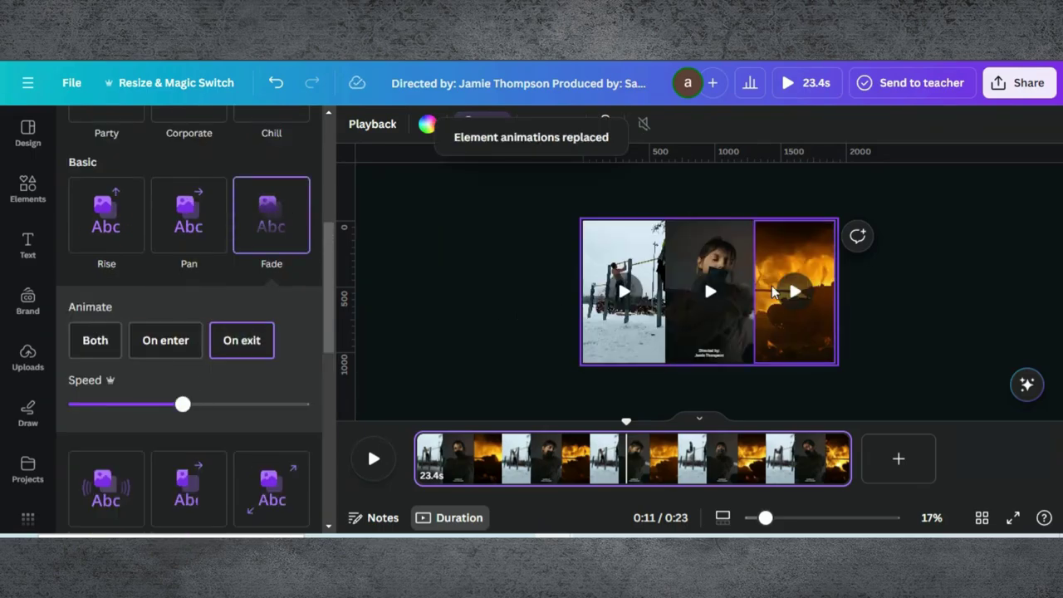
Step: Lower the exit fade speed of the masked-woman clip and of the burning-tank clip
click(697, 246)
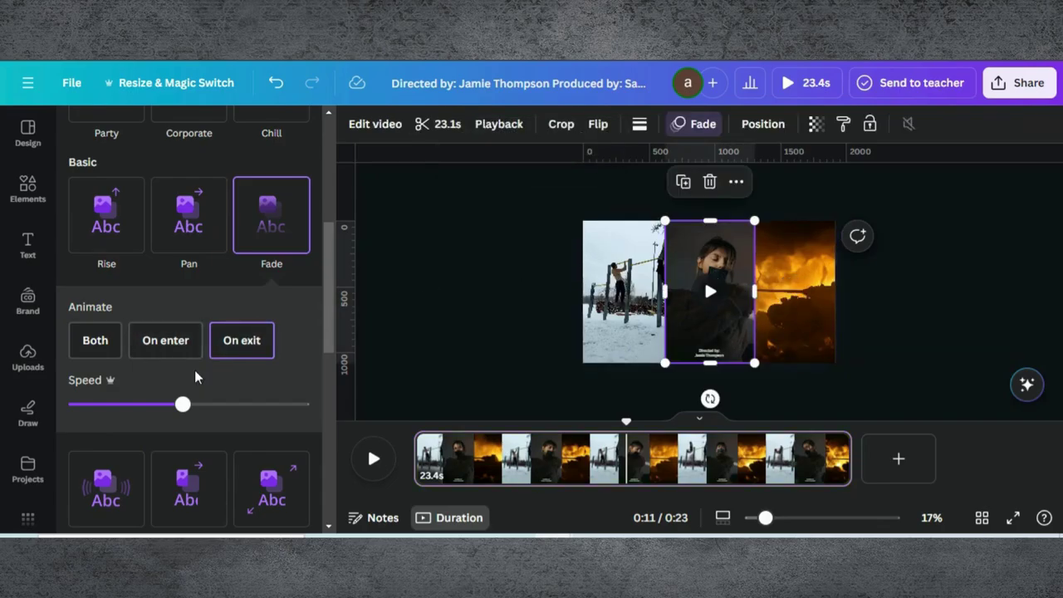
drag(171, 413, 151, 412)
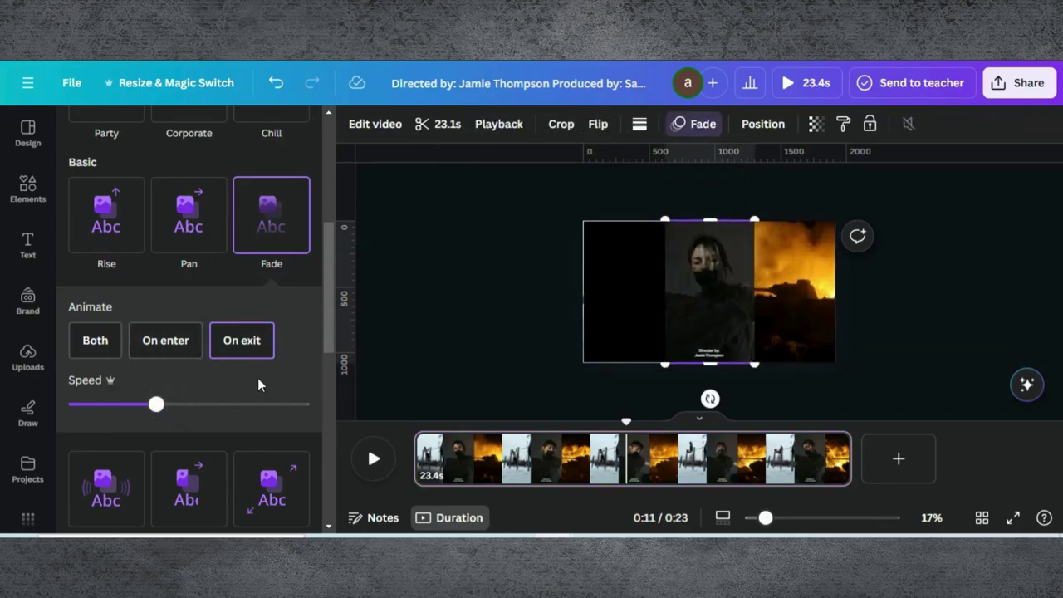
click(807, 304)
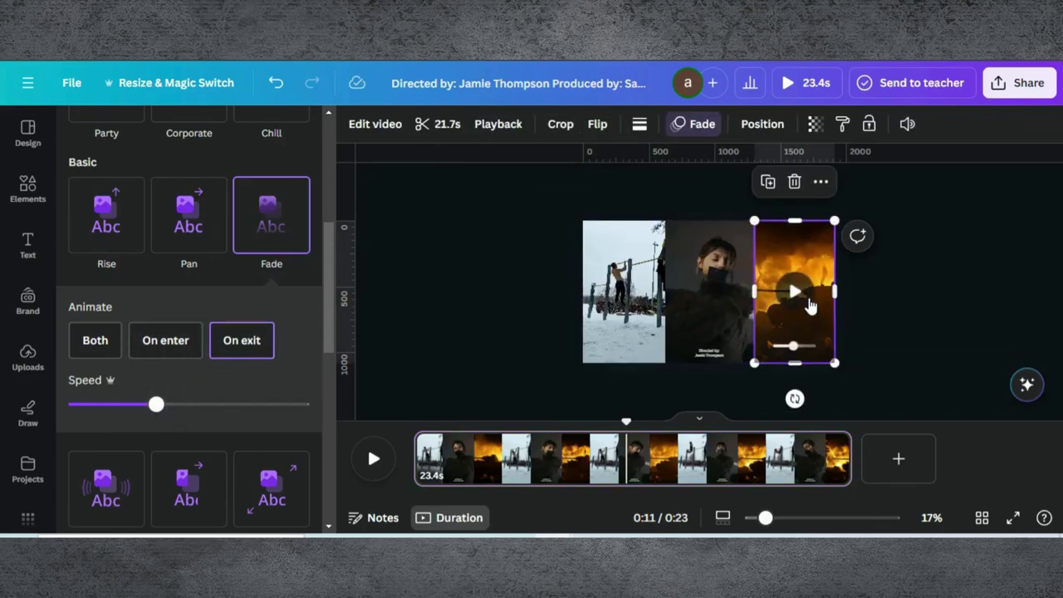
click(240, 343)
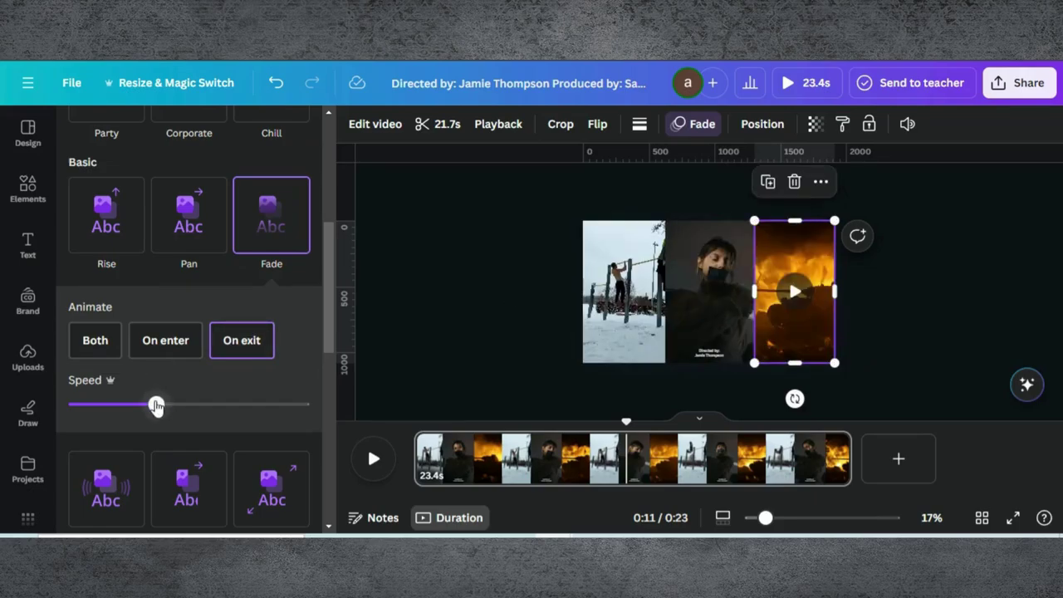
drag(156, 406, 138, 405)
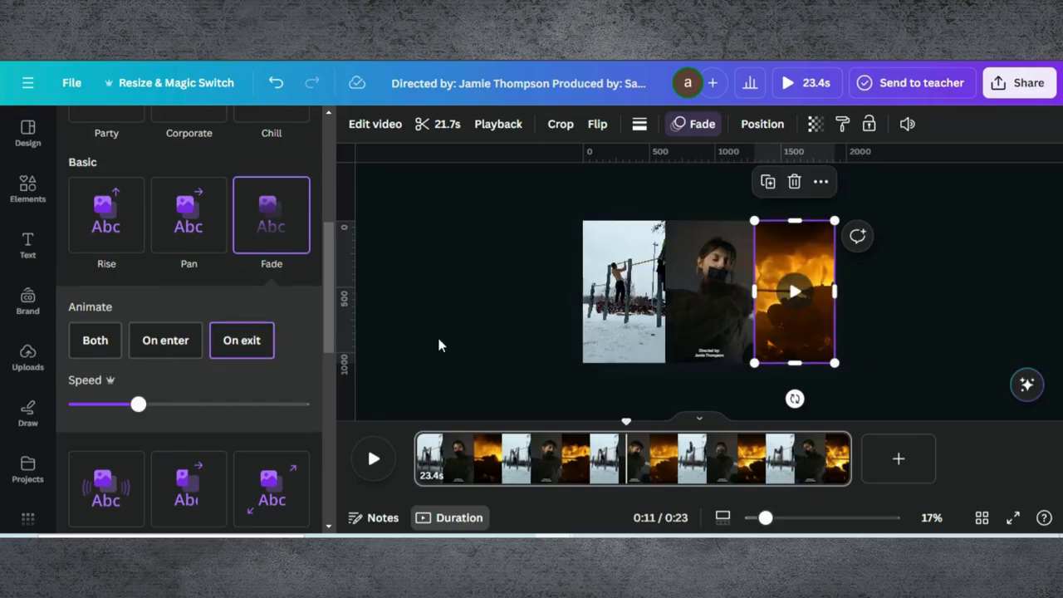
Step: Show the timing of the snowy workout clip and trim it to 5.3 seconds
click(598, 246)
click(650, 181)
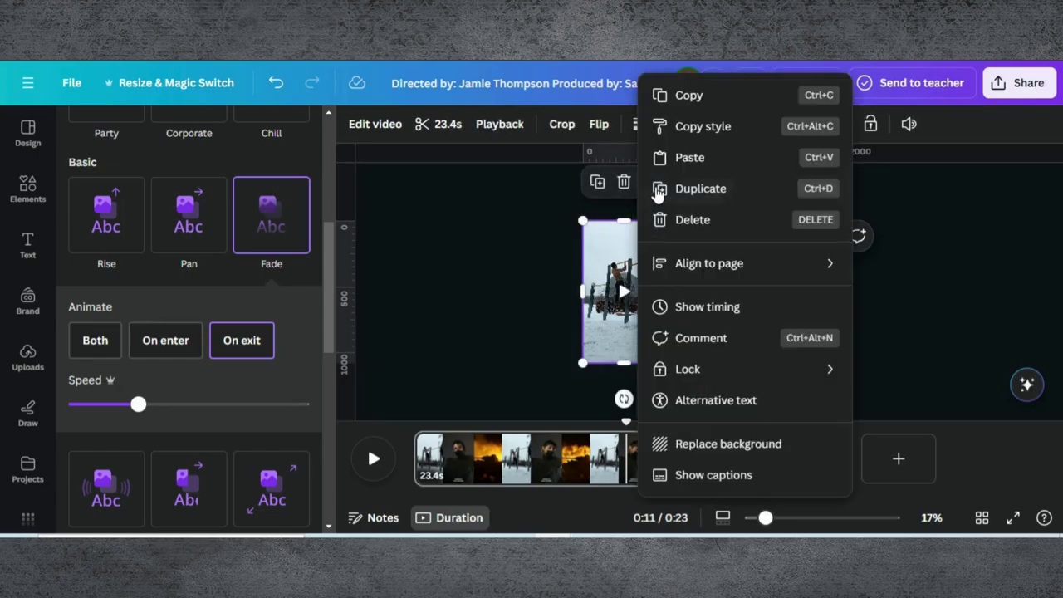
click(701, 309)
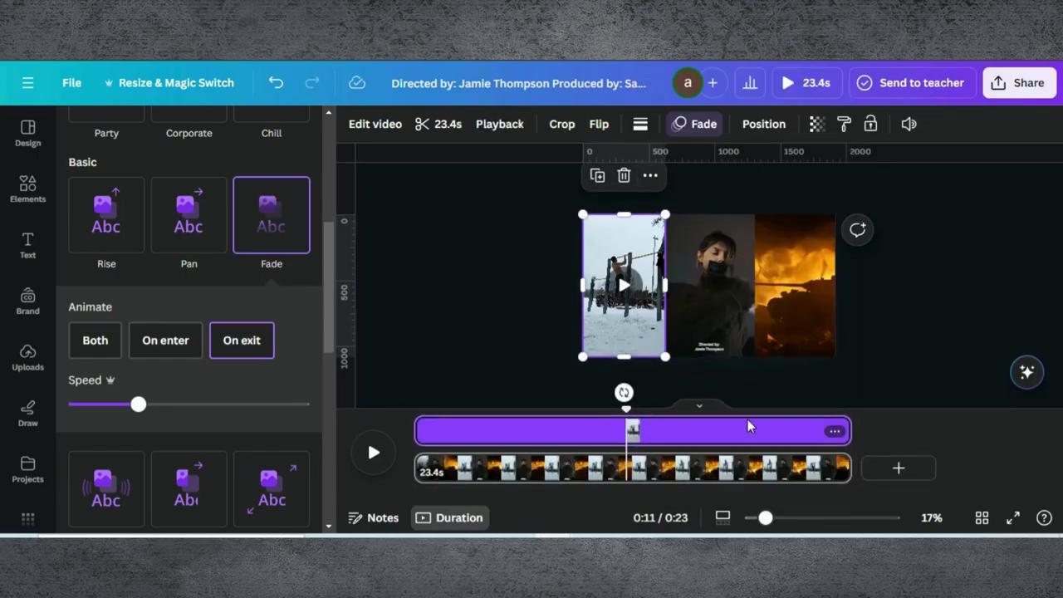
drag(840, 428, 505, 421)
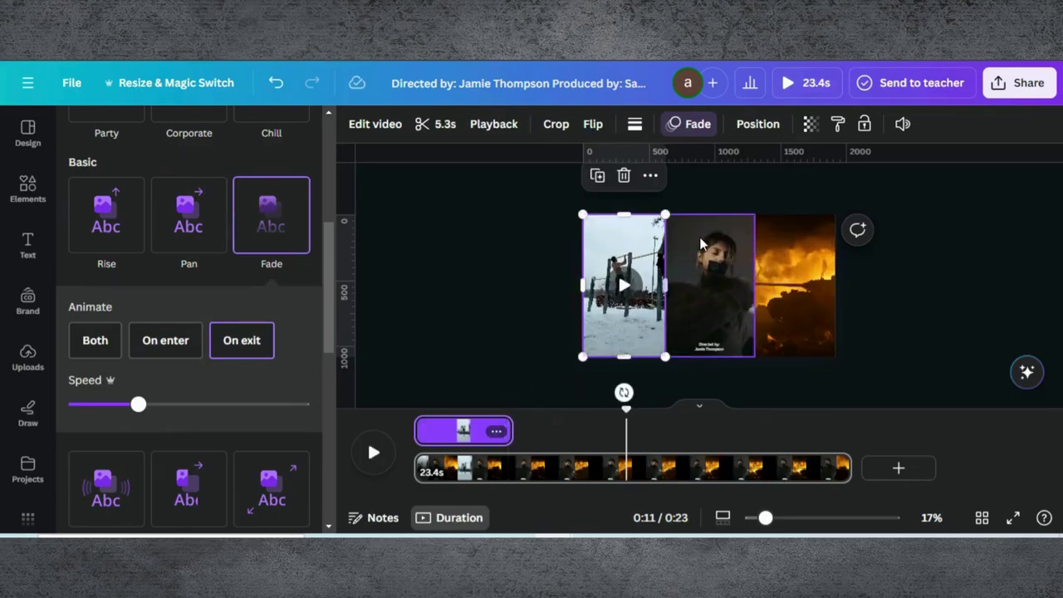
Step: Trim the masked-woman clip and the burning-tank clip on the timeline to about the workout clip's length
click(706, 283)
drag(846, 392, 511, 402)
click(775, 249)
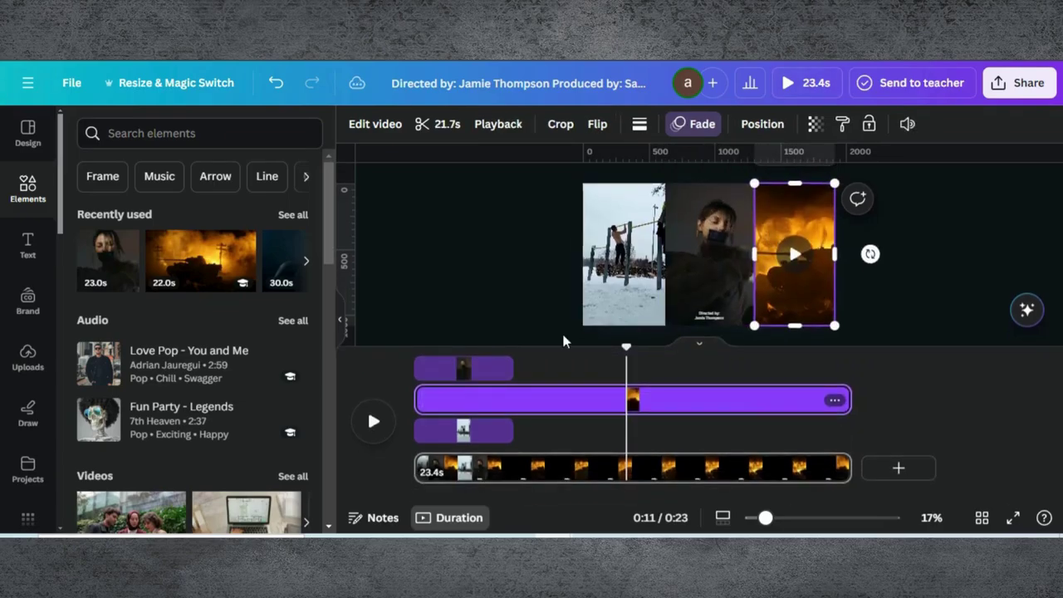
drag(848, 399, 516, 393)
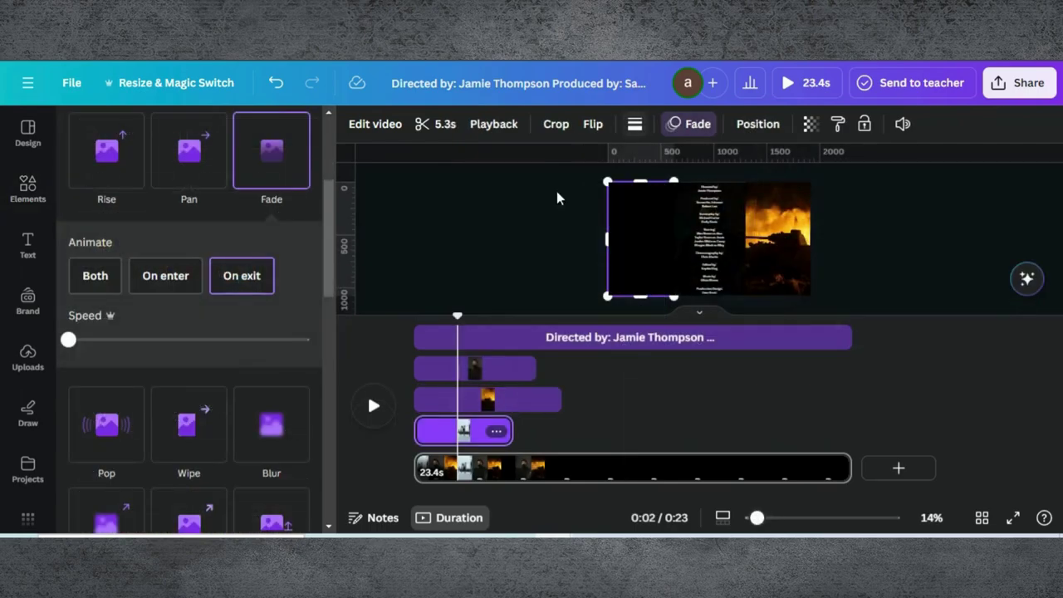
Step: Preview the credits over the snowy workout clip, select the credits text and return the playhead to the start
drag(487, 432, 479, 431)
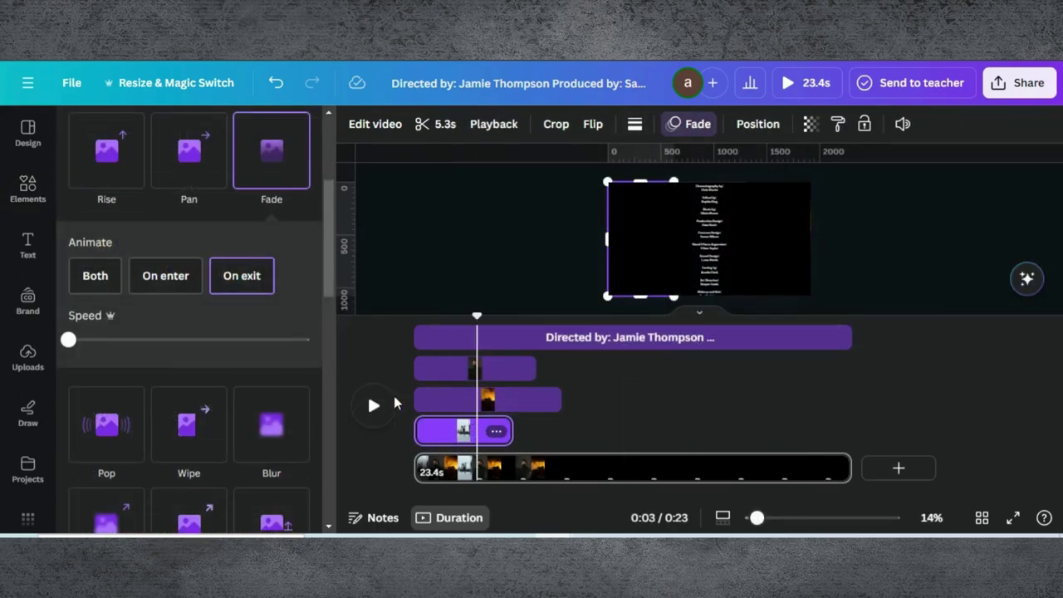
drag(695, 227, 707, 244)
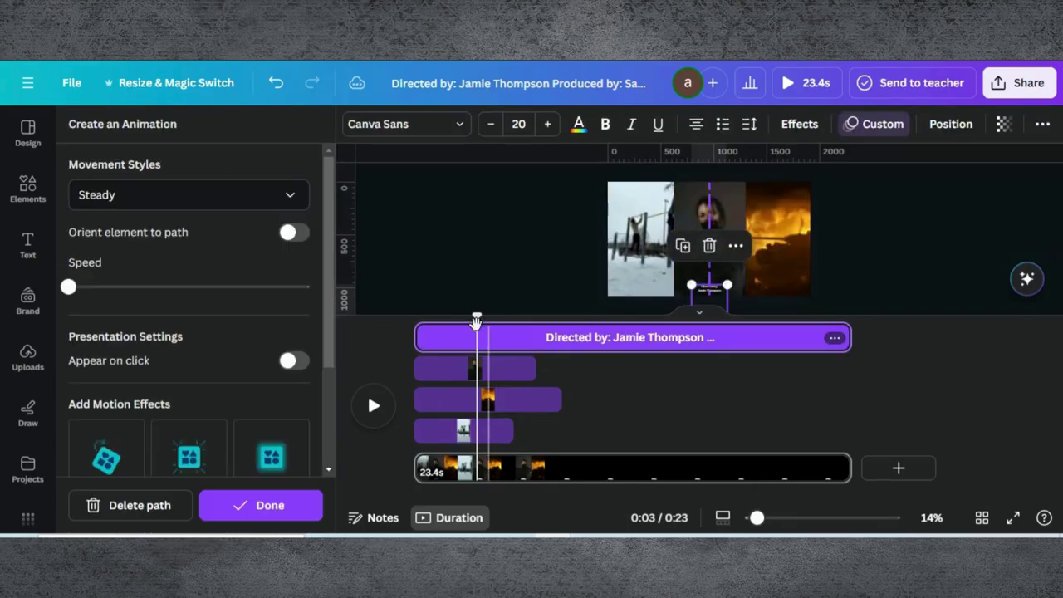
drag(478, 317, 386, 326)
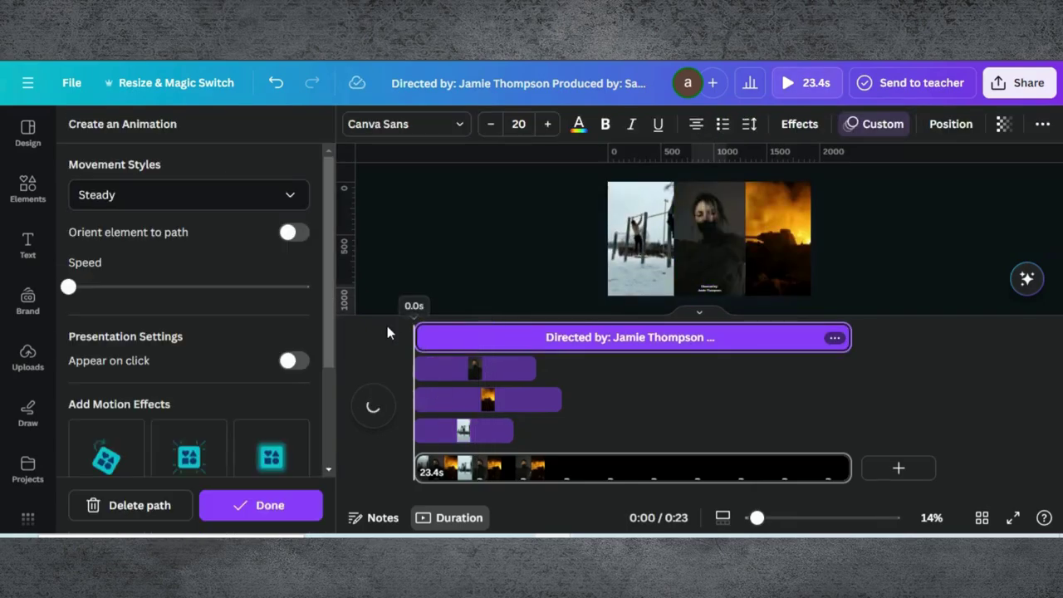
Step: Show the Fade animation settings of the snowy workout clip and check its exit option and speed
click(453, 432)
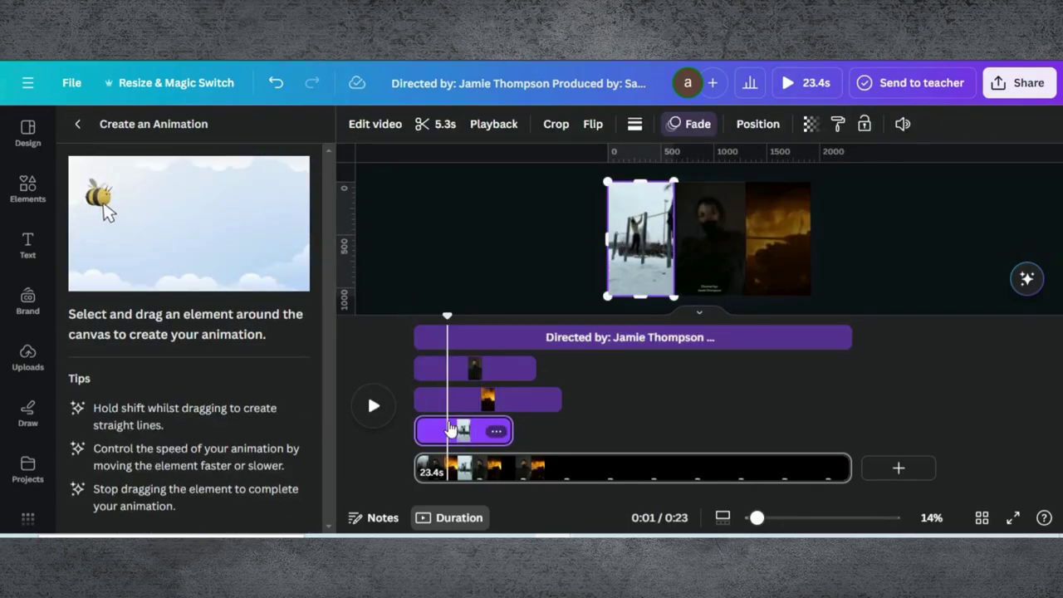
click(471, 432)
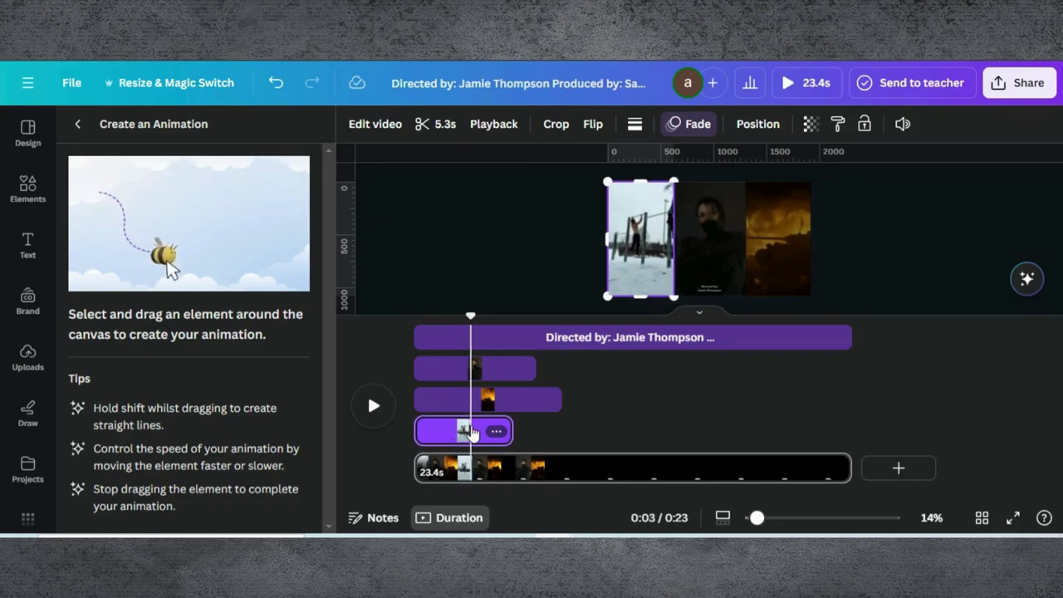
click(677, 132)
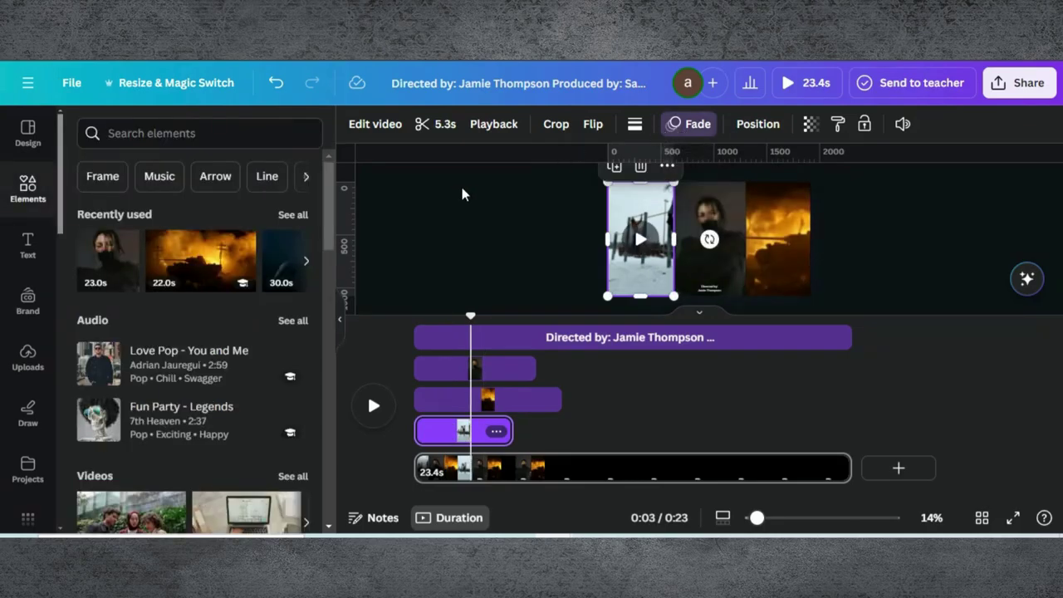
click(674, 126)
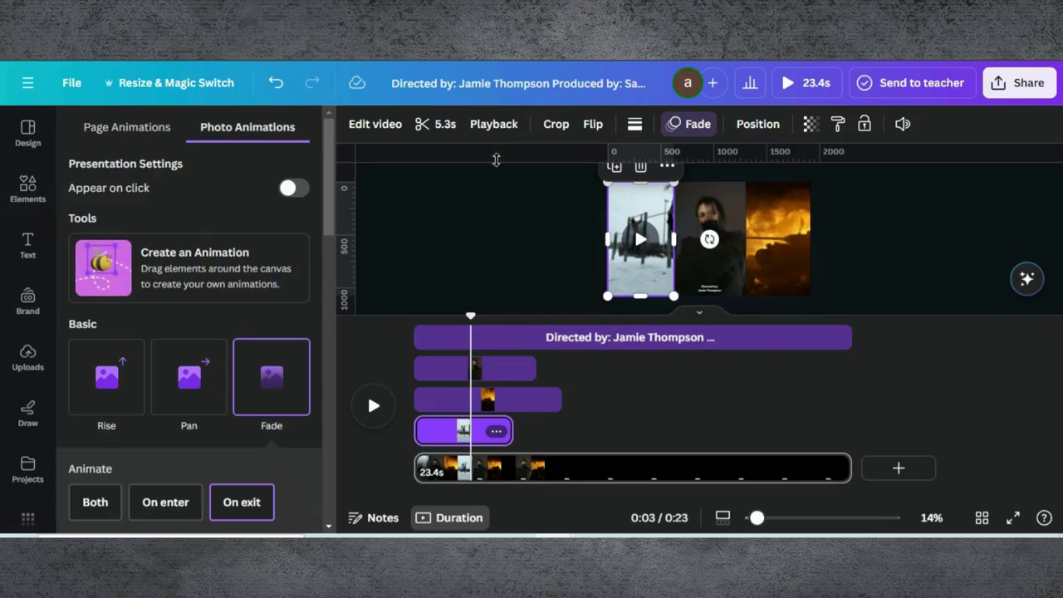
scroll(177, 391, down, 3)
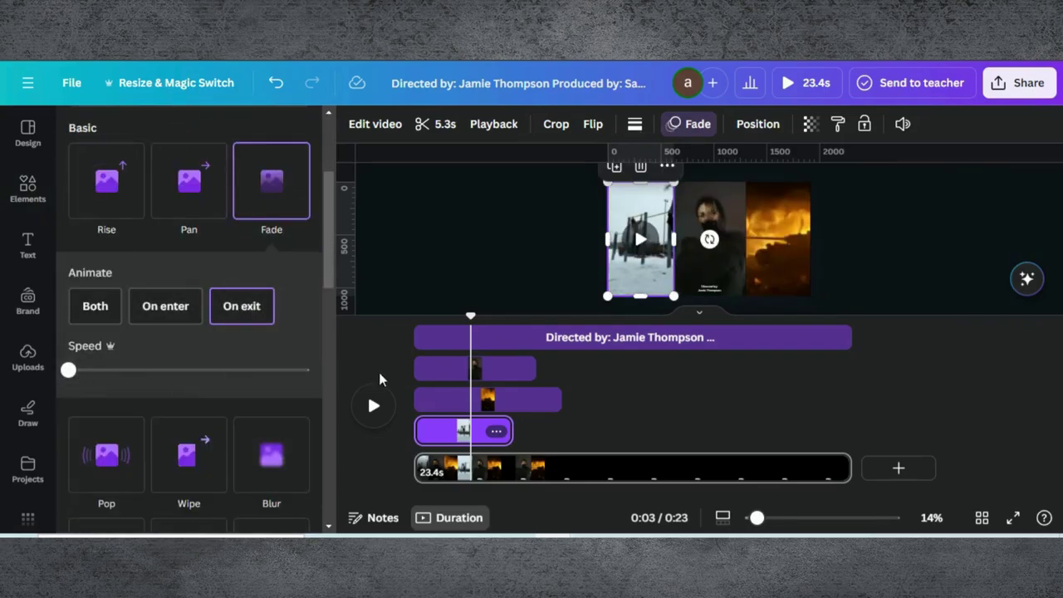
Step: Check the exit Fade speed of the burning-tank clip and of the masked-woman clip
click(443, 405)
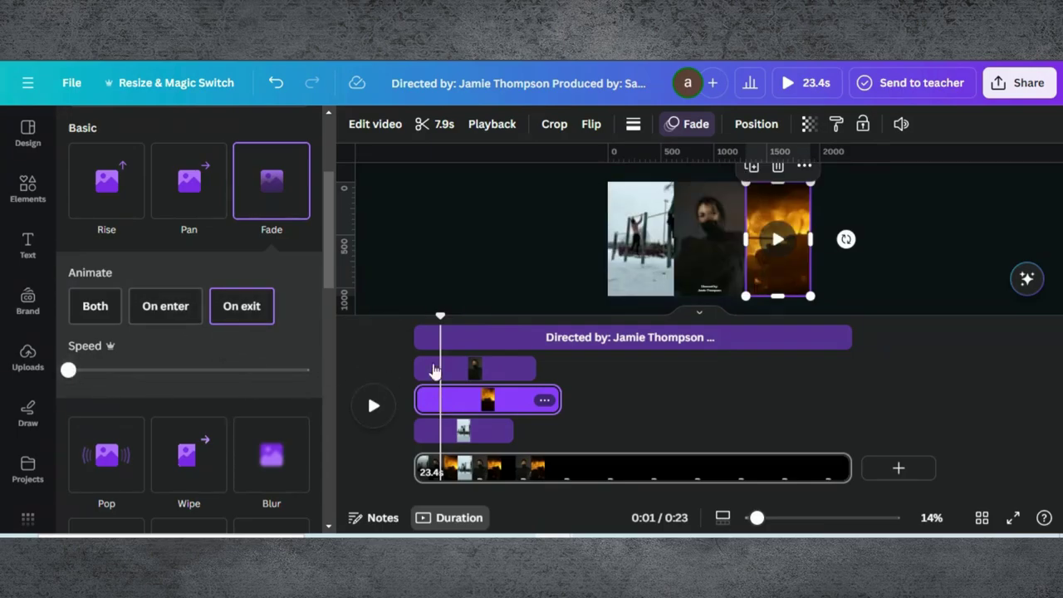
click(463, 372)
click(271, 324)
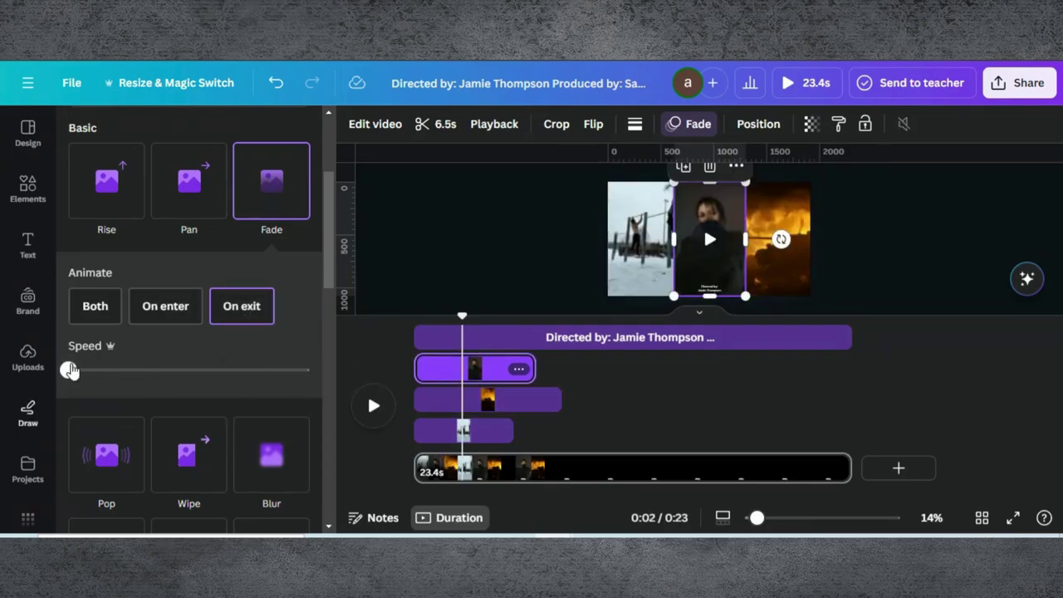
Step: Compare where the workout, masked-woman and burning-tank clips end on the timeline
click(510, 432)
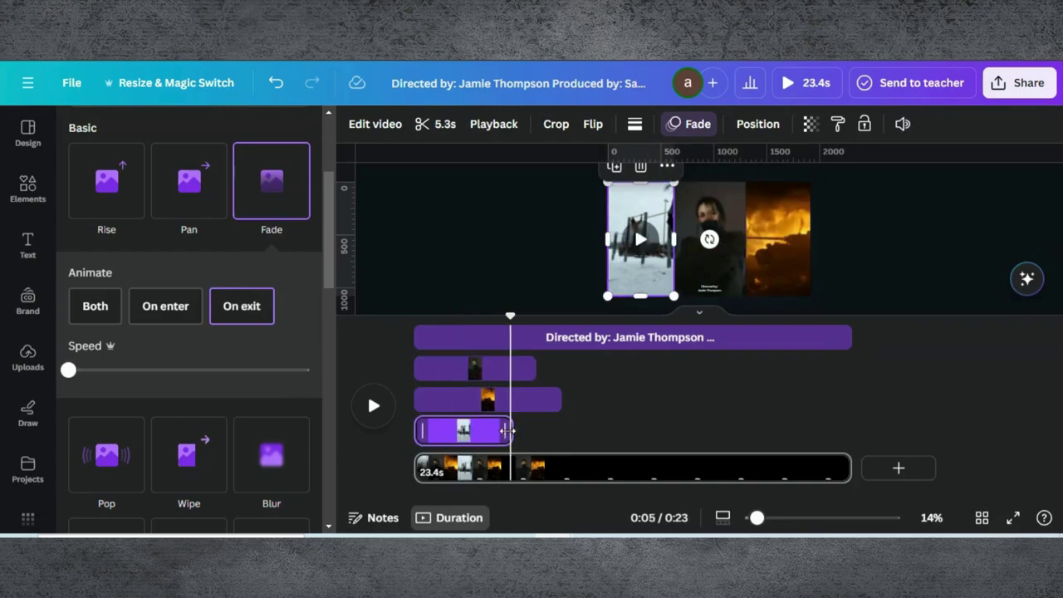
right_click(496, 435)
click(502, 438)
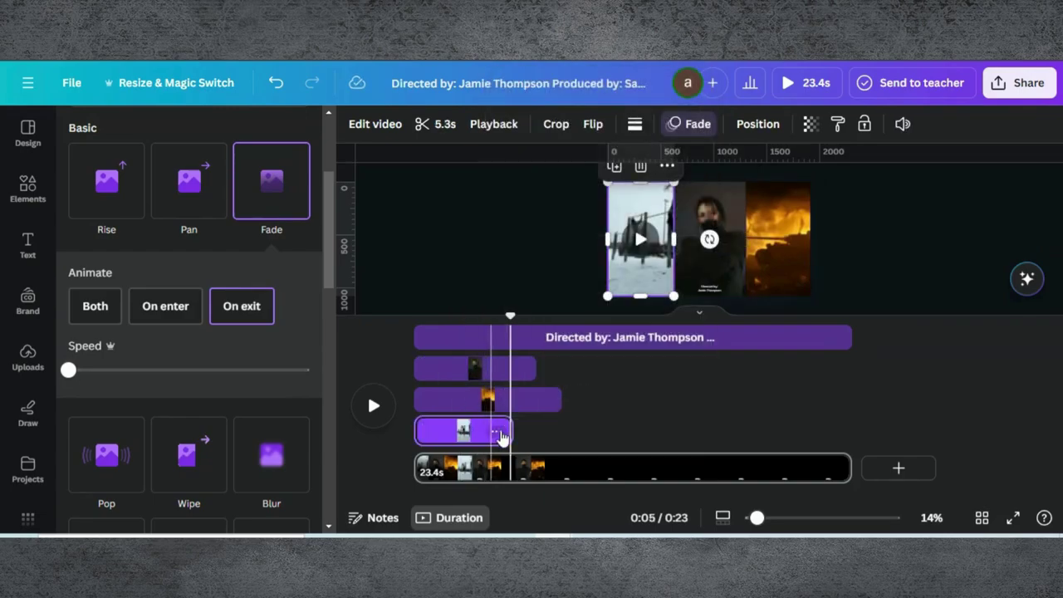
click(504, 371)
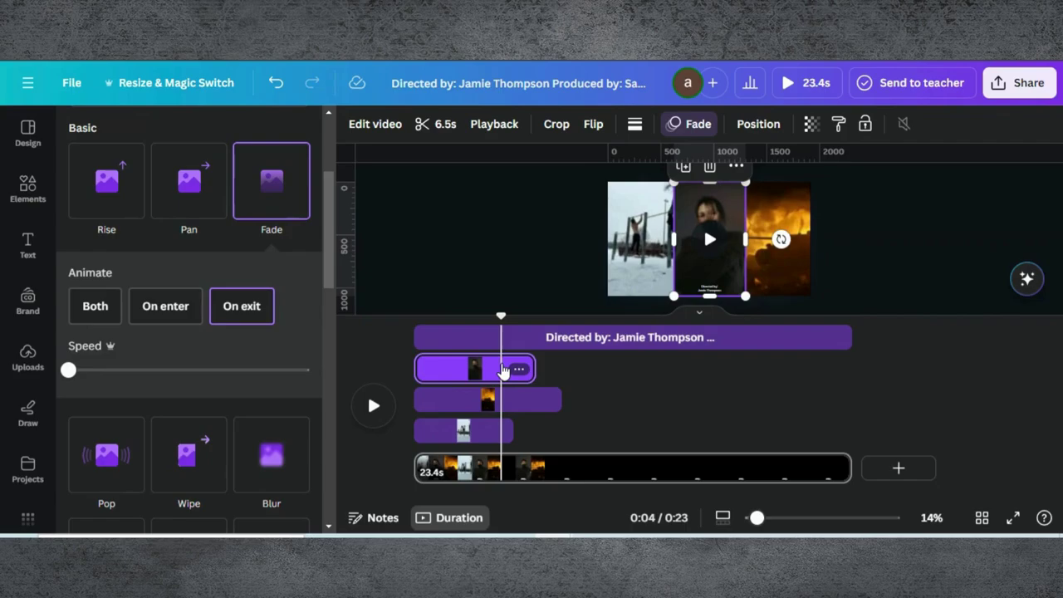
click(562, 400)
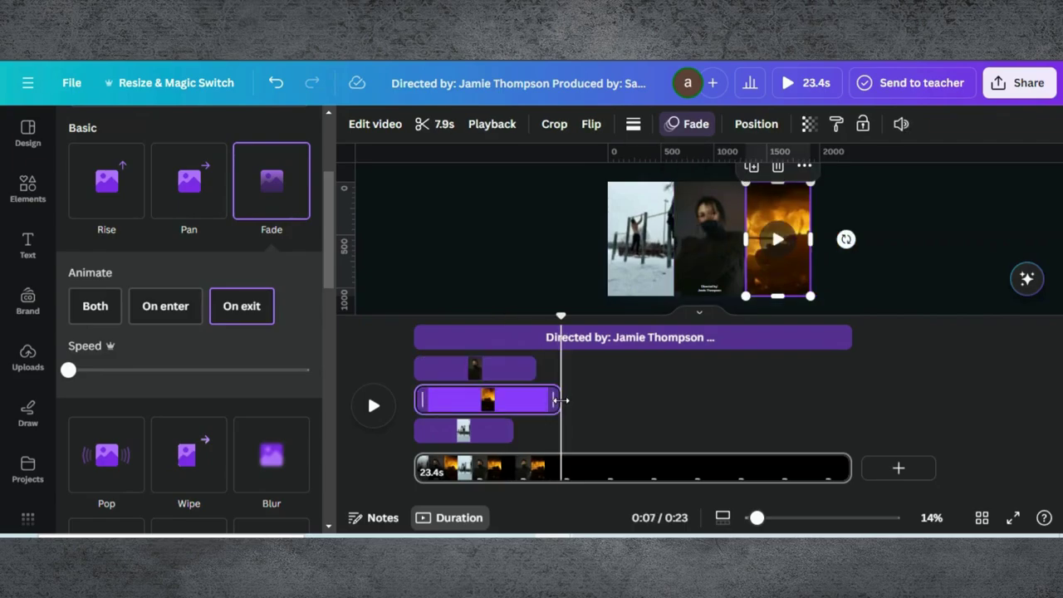
Step: Play the whole credits video from the beginning
click(417, 467)
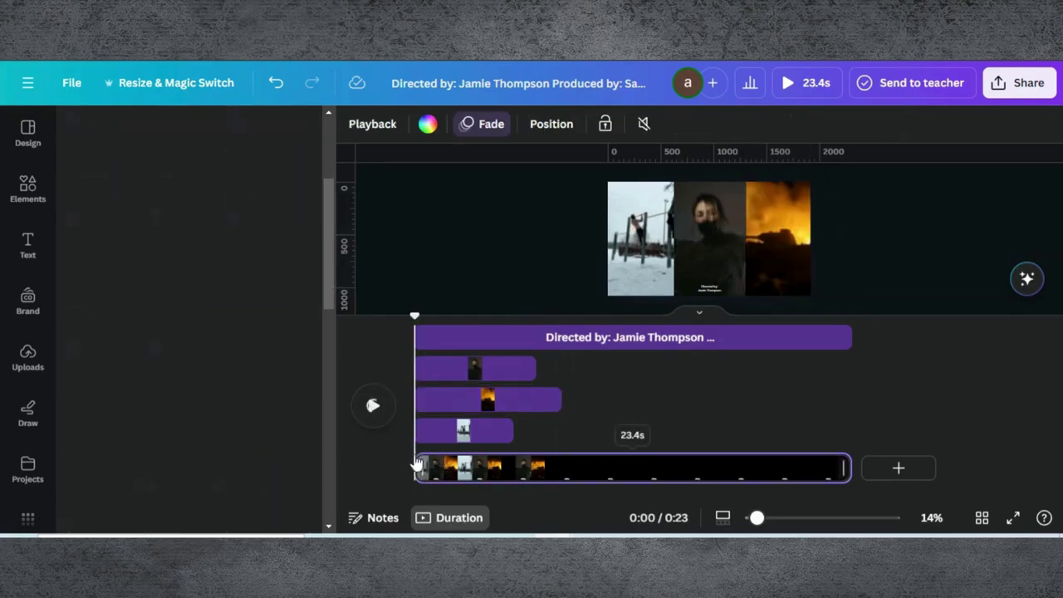
click(378, 407)
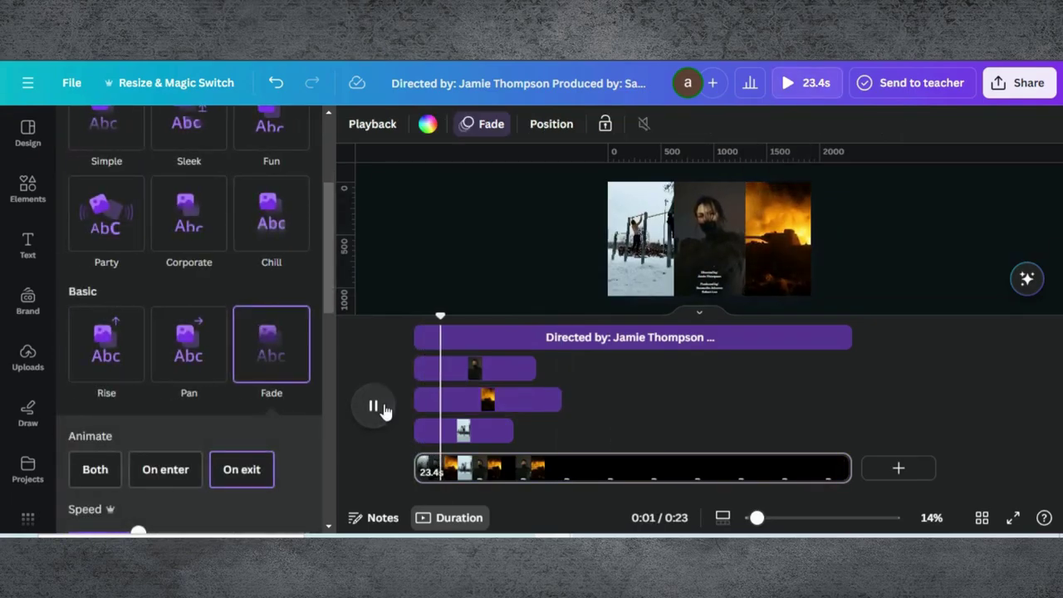